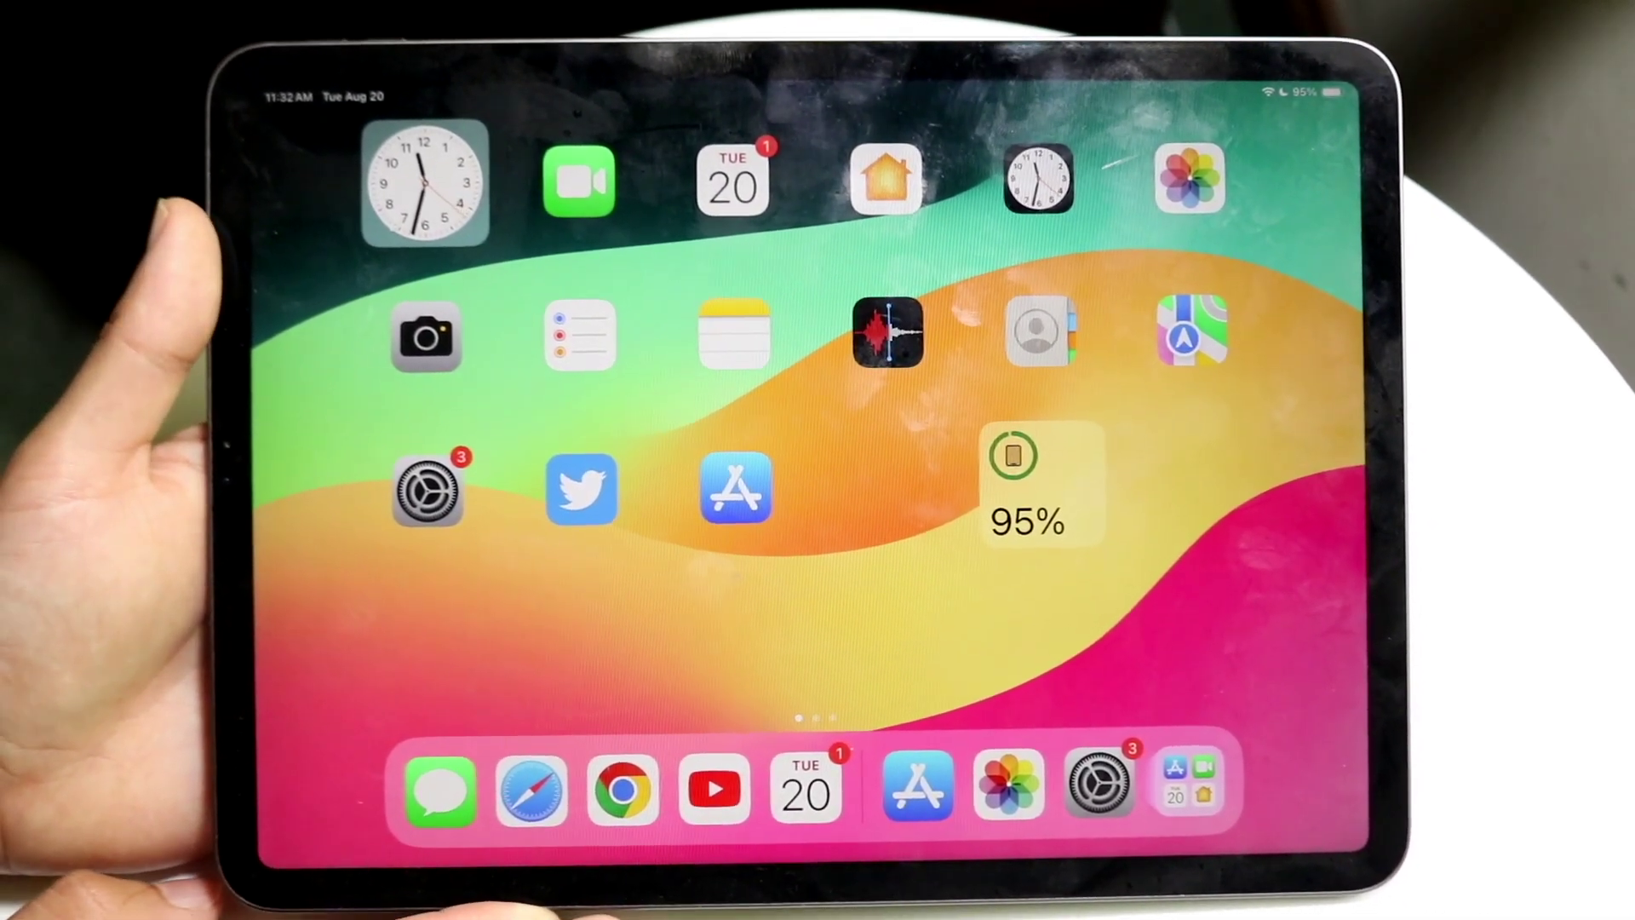
# - Open Settings and go to General > Software Update, showing the iPadOS 18 Beta 6 offer
pyautogui.click(435, 482)
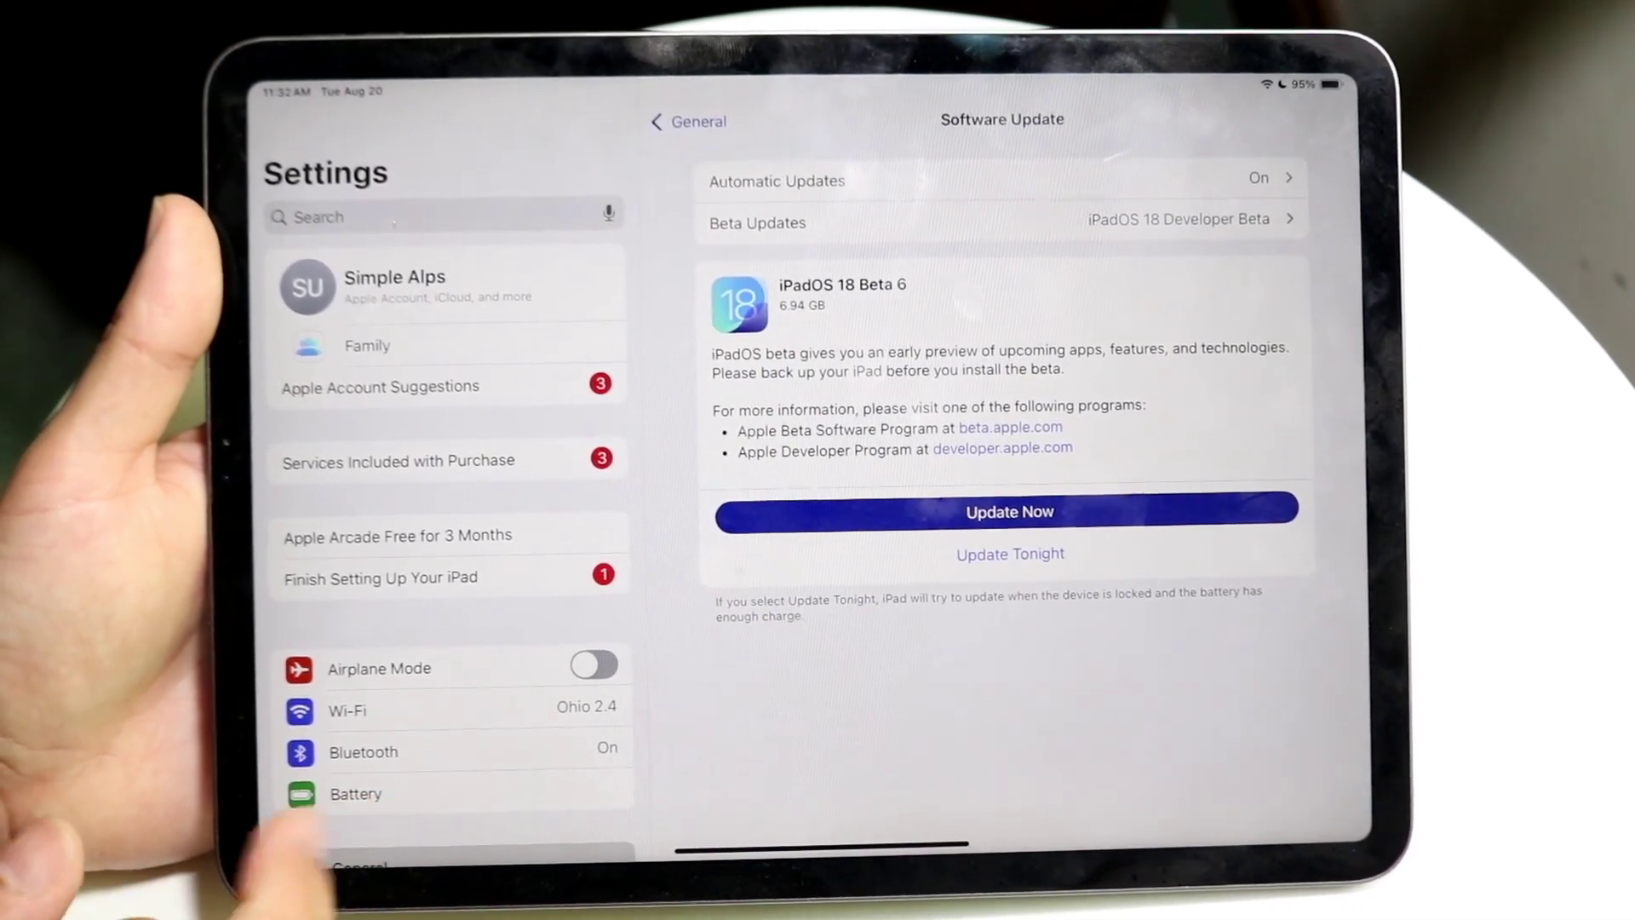
pyautogui.scroll(-2, 364, 722)
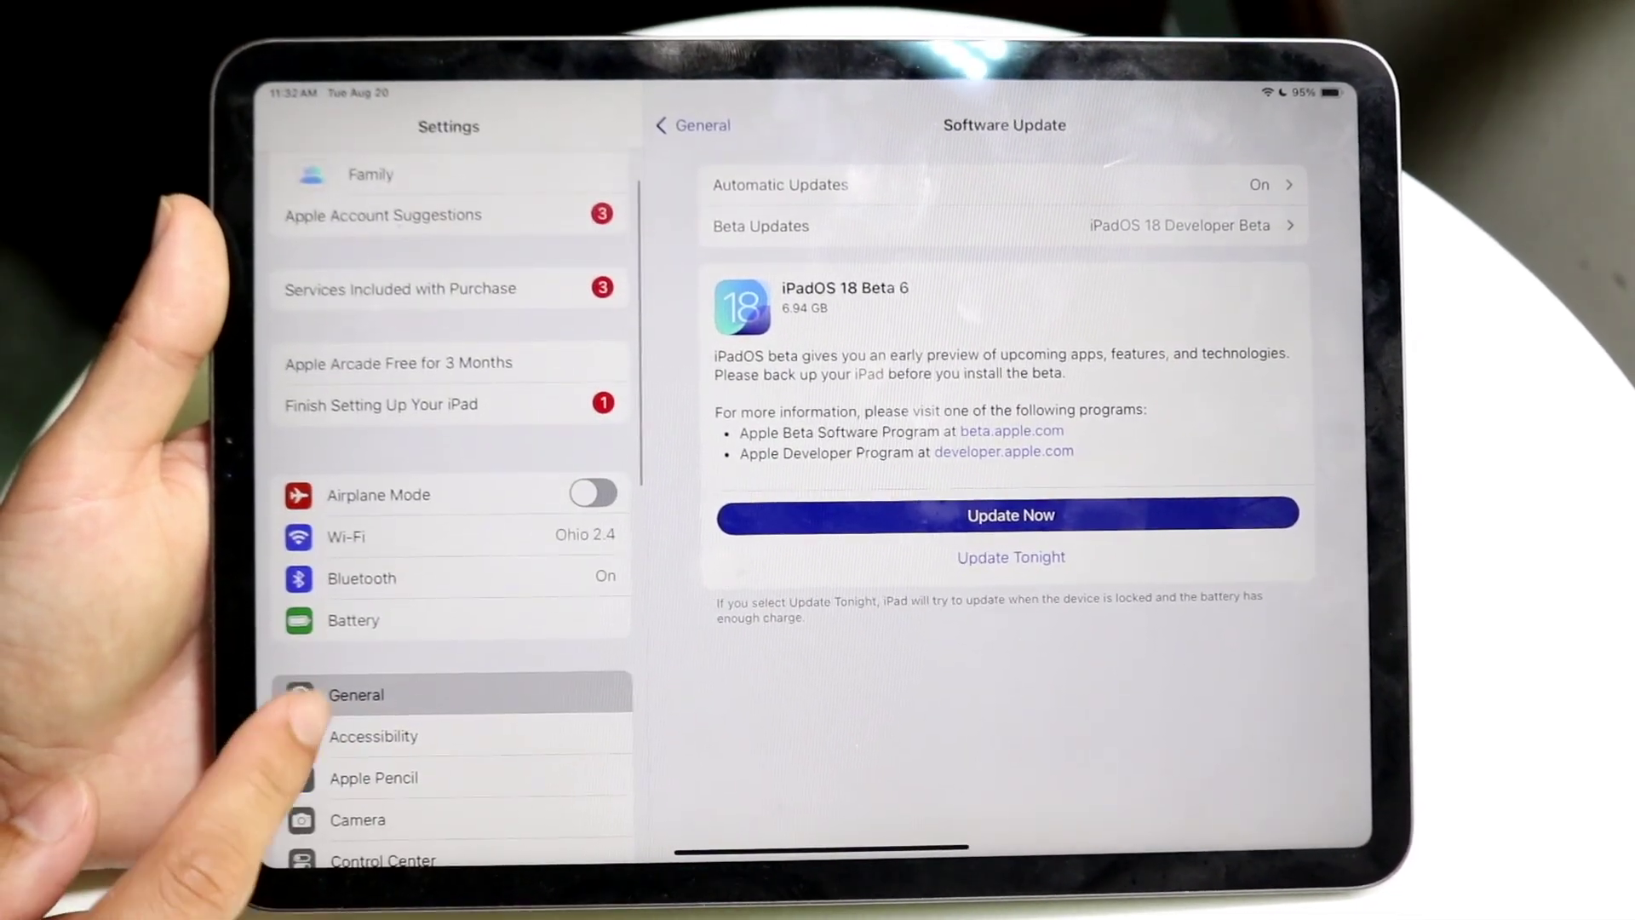
pyautogui.click(355, 693)
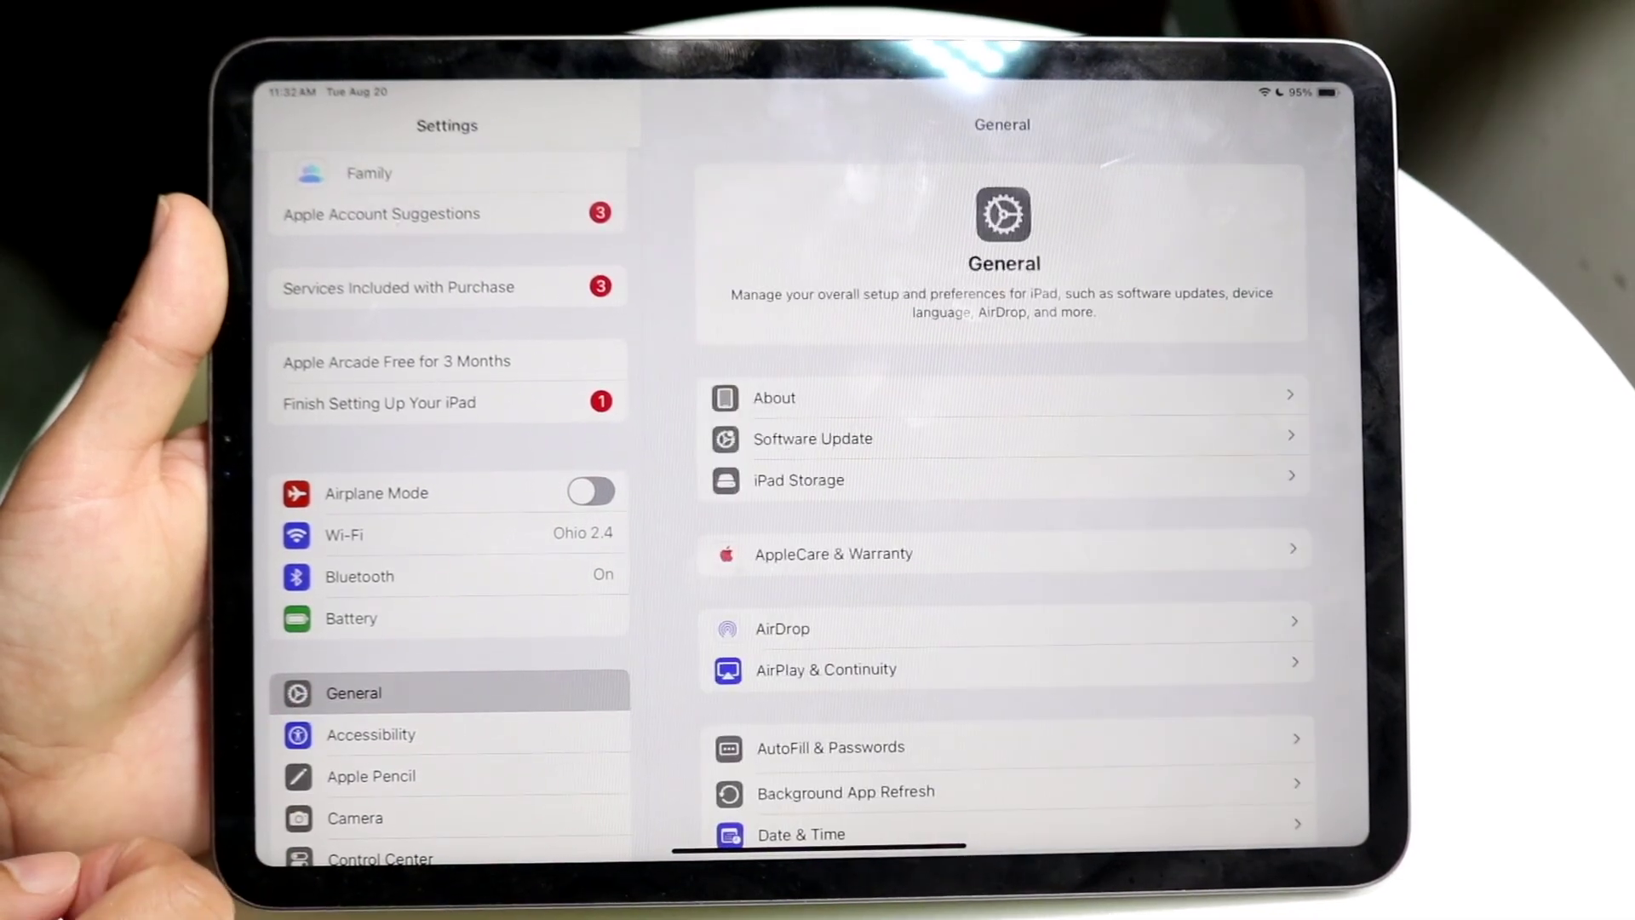
pyautogui.click(766, 437)
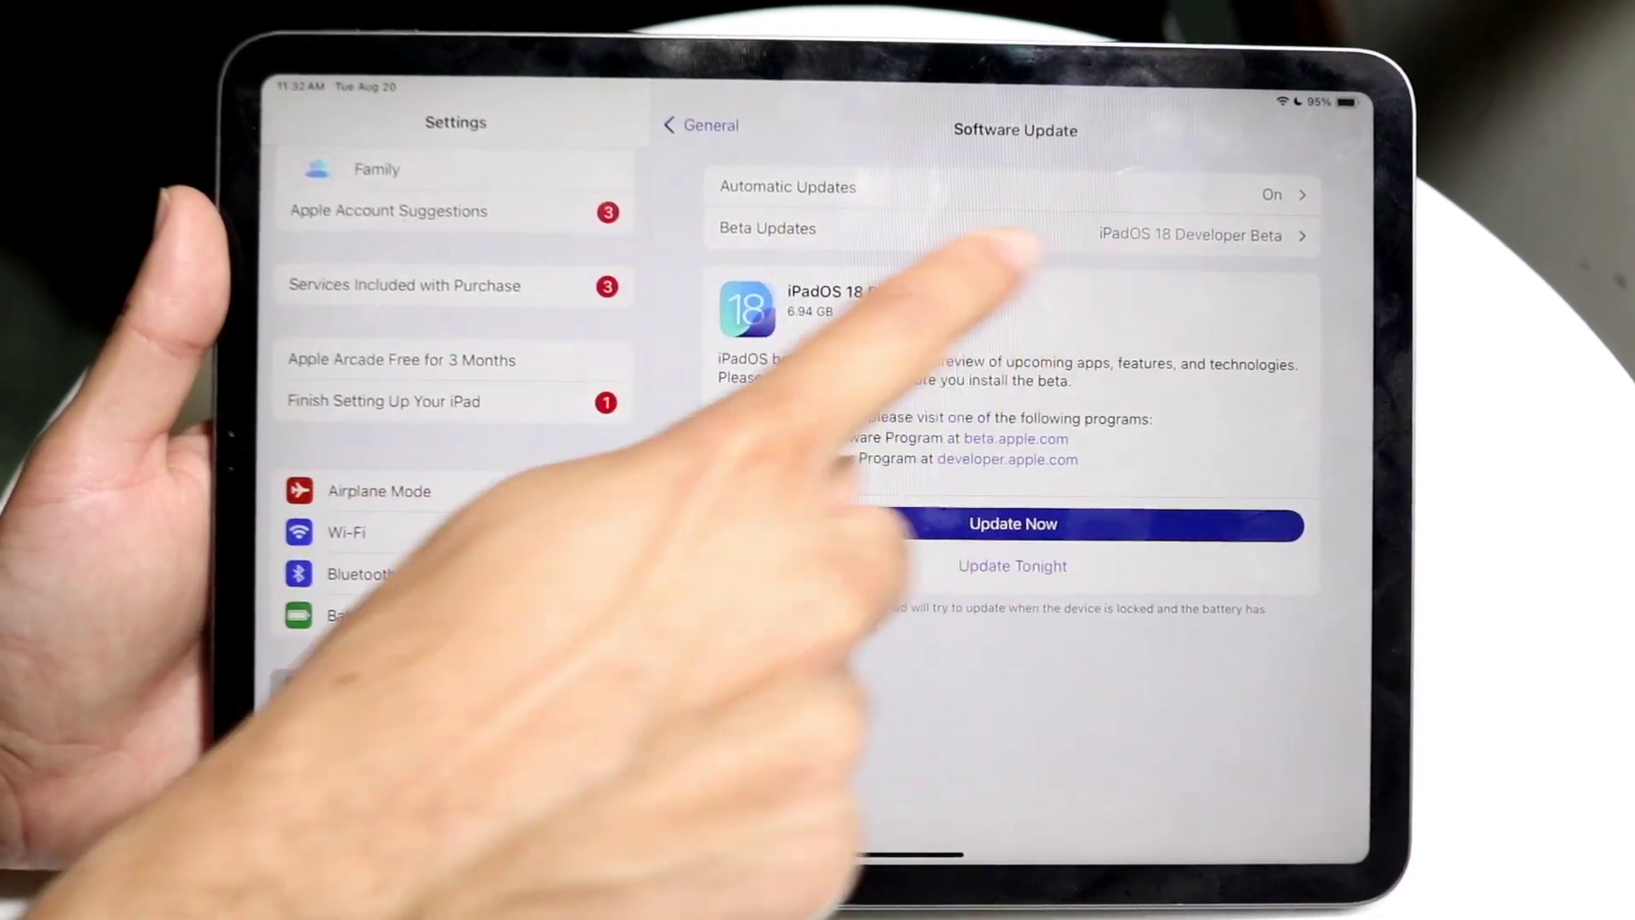
# - Check the chosen beta program, then return to Software Update showing iPadOS 18 Public Beta
pyautogui.click(1094, 237)
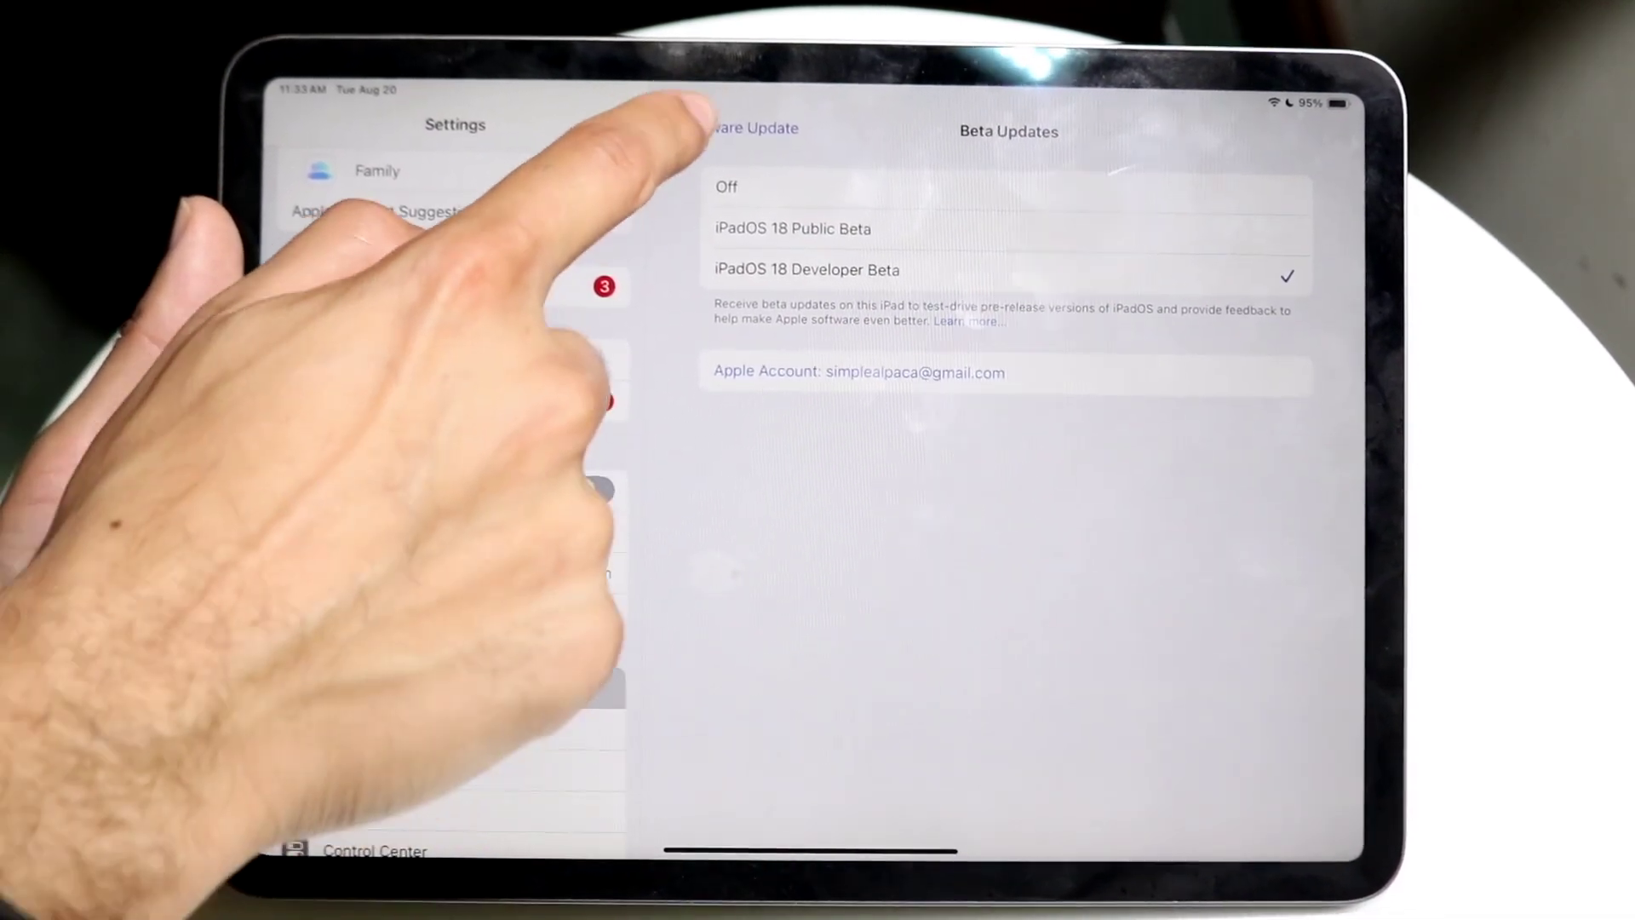
pyautogui.click(725, 132)
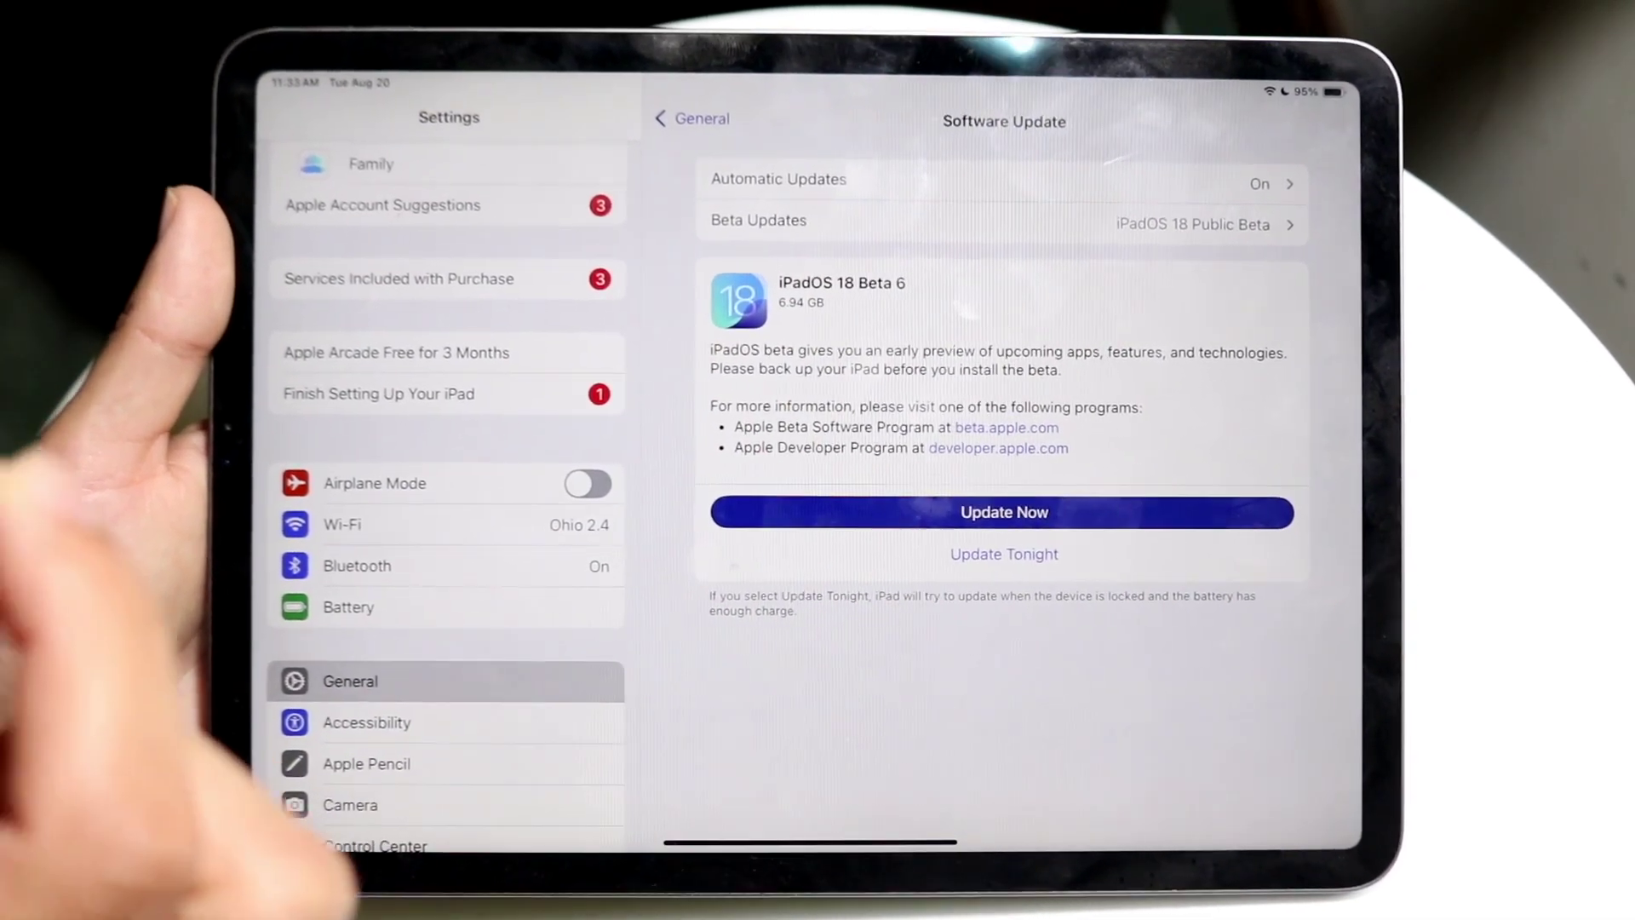
# - Set Beta Updates to Off and confirm Software Update reports iPadOS 18.0 up to date
pyautogui.click(767, 223)
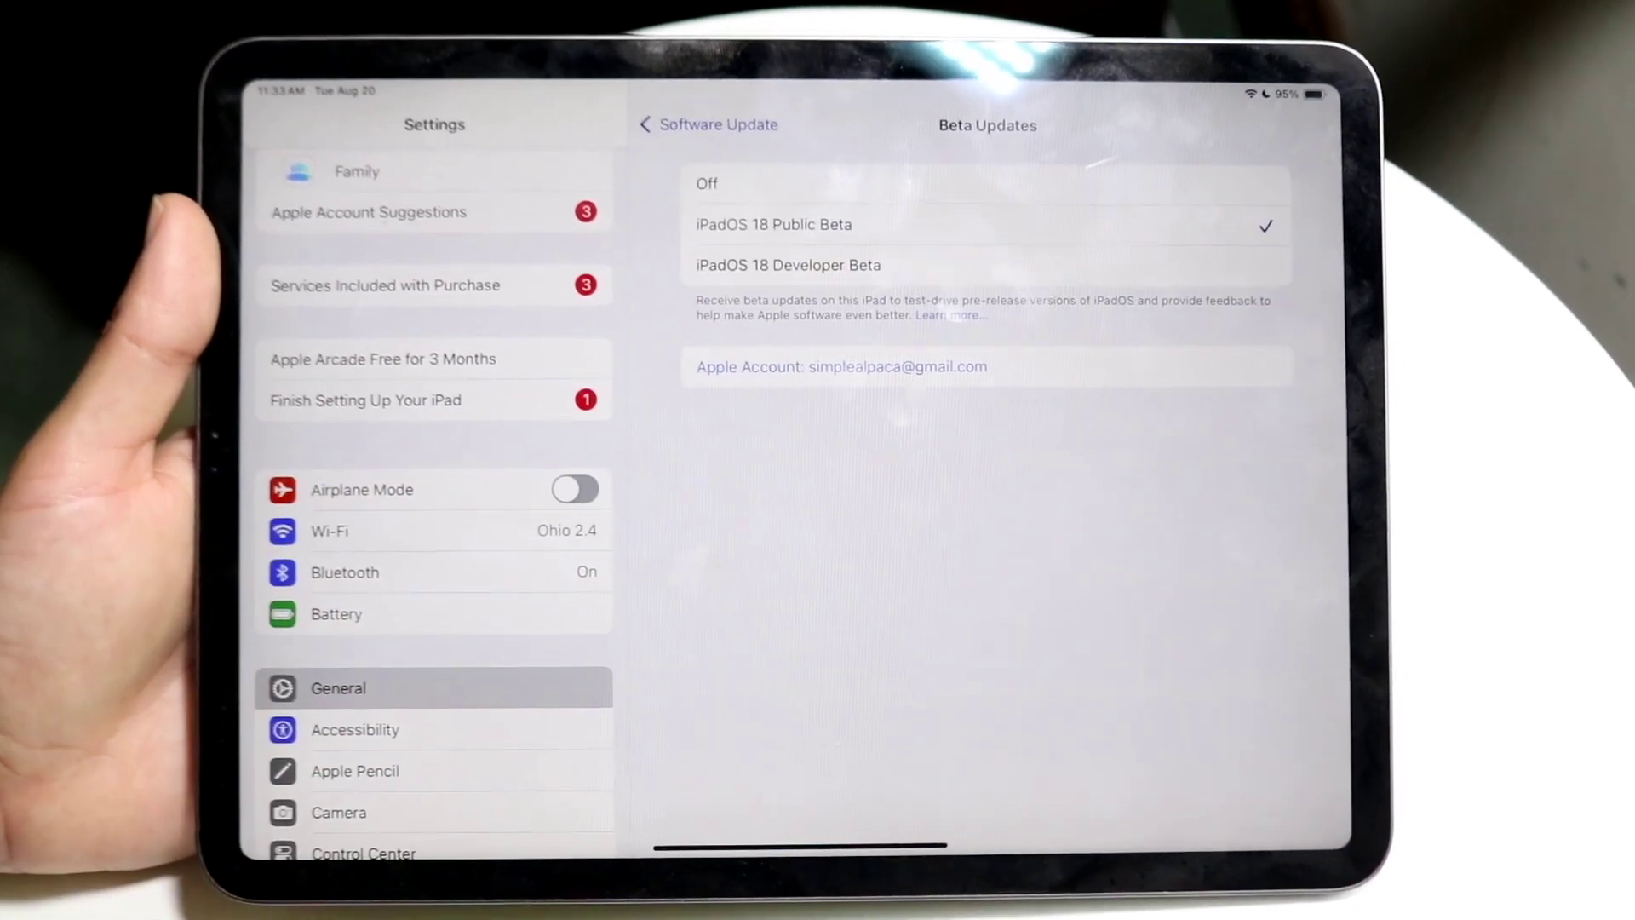
pyautogui.click(721, 180)
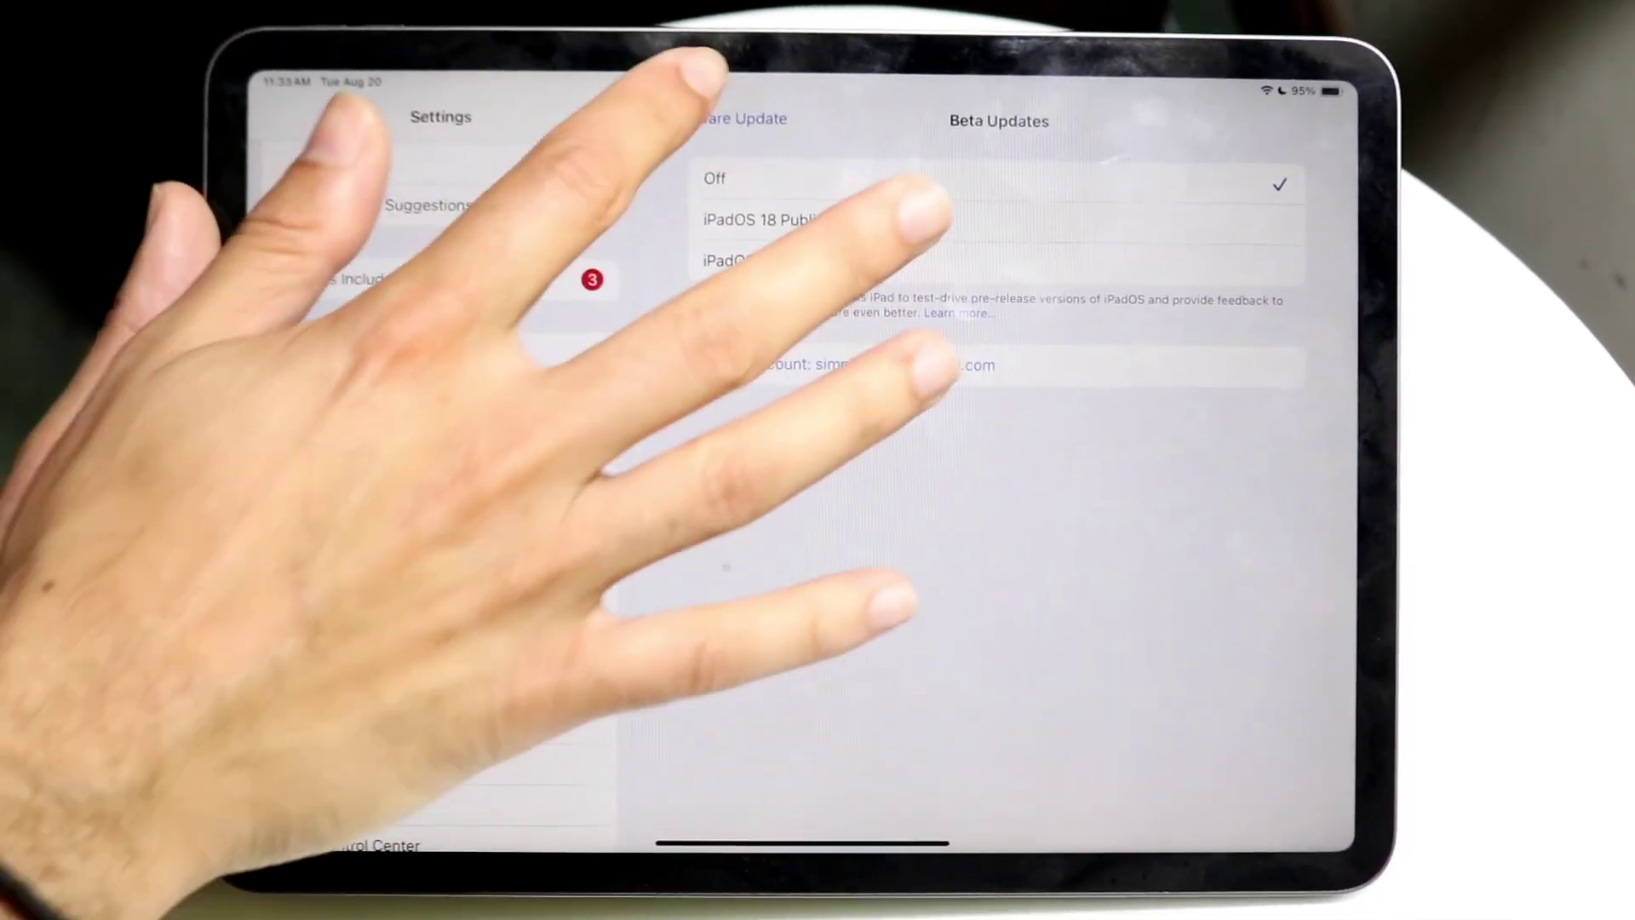
pyautogui.click(739, 116)
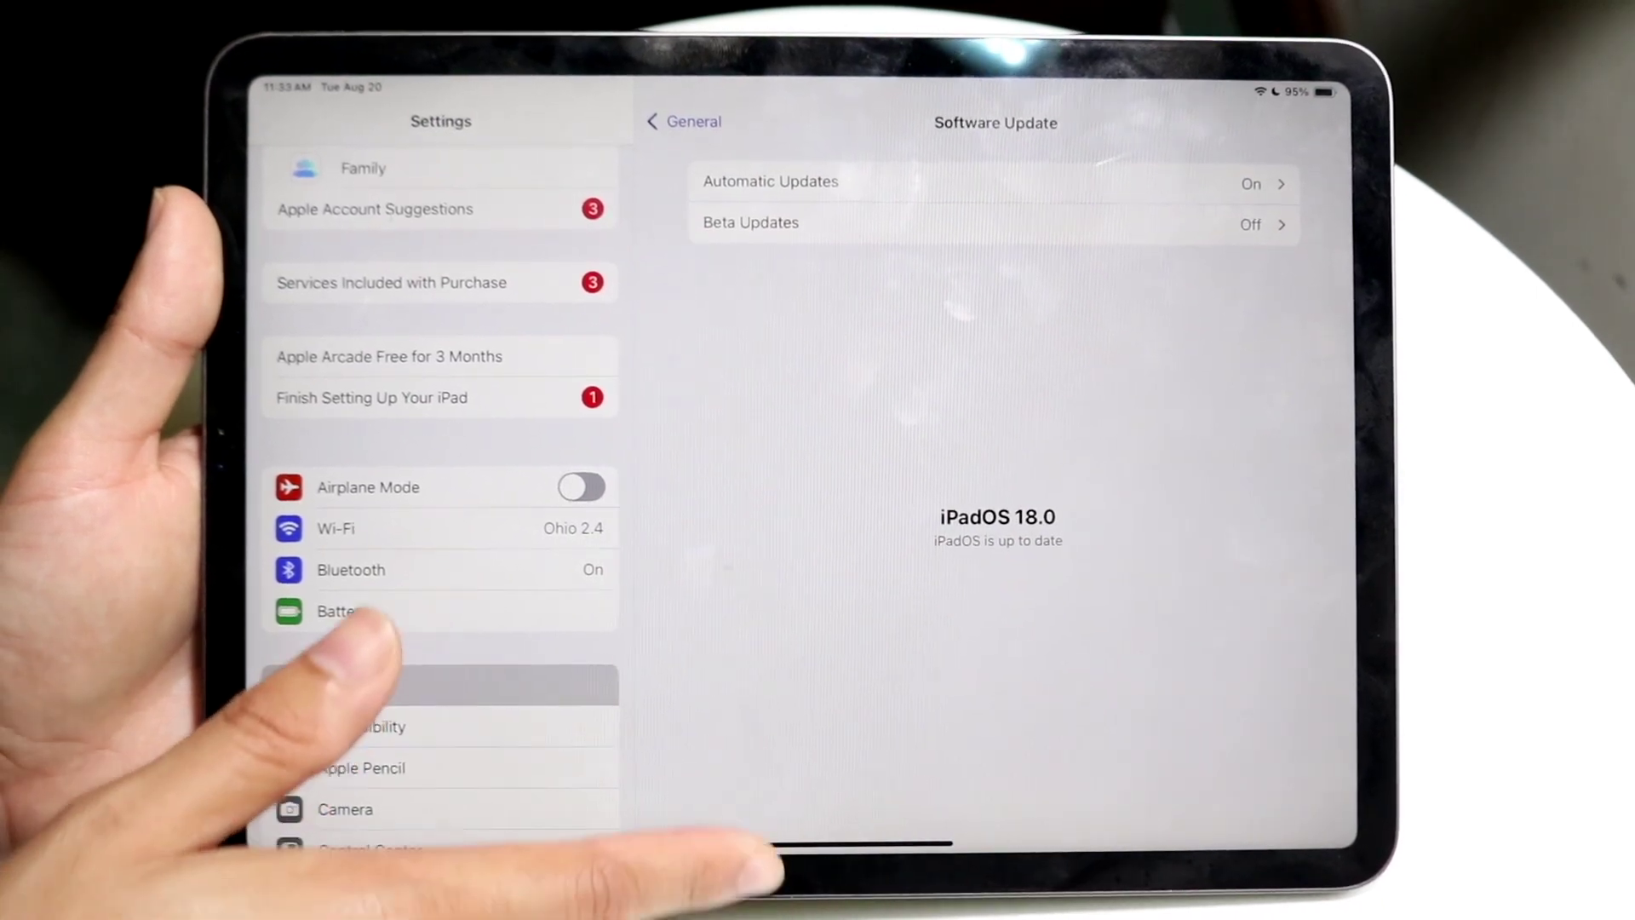
# - Swipe up from the bottom edge to close Settings and return to the Home Screen
pyautogui.moveTo(863, 841); pyautogui.dragTo(863, 538)
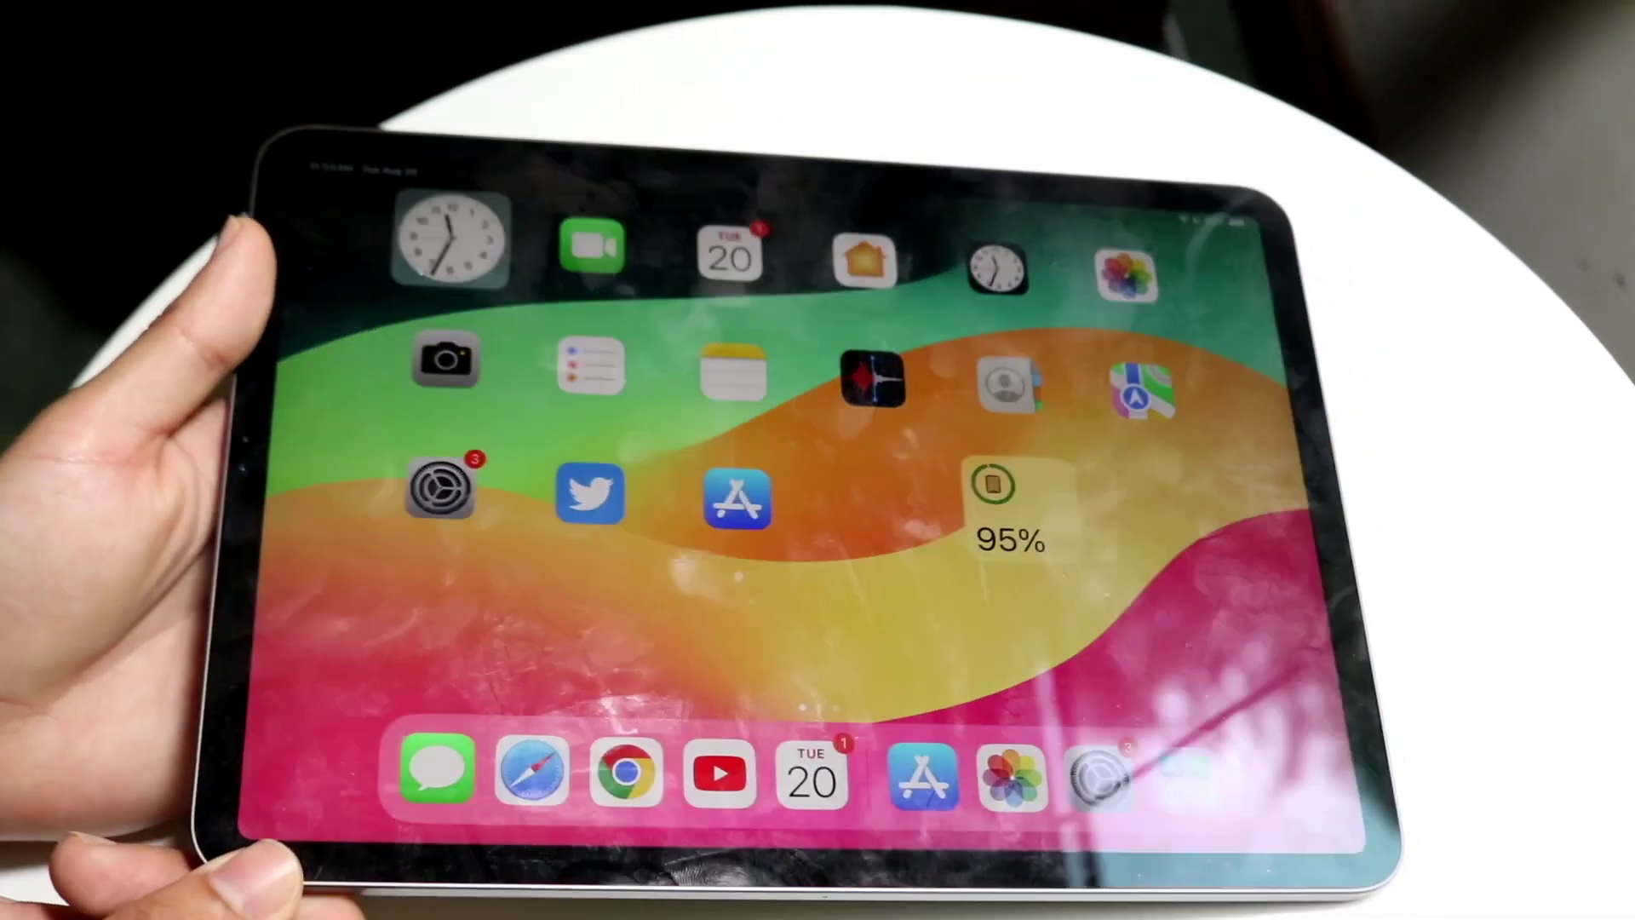